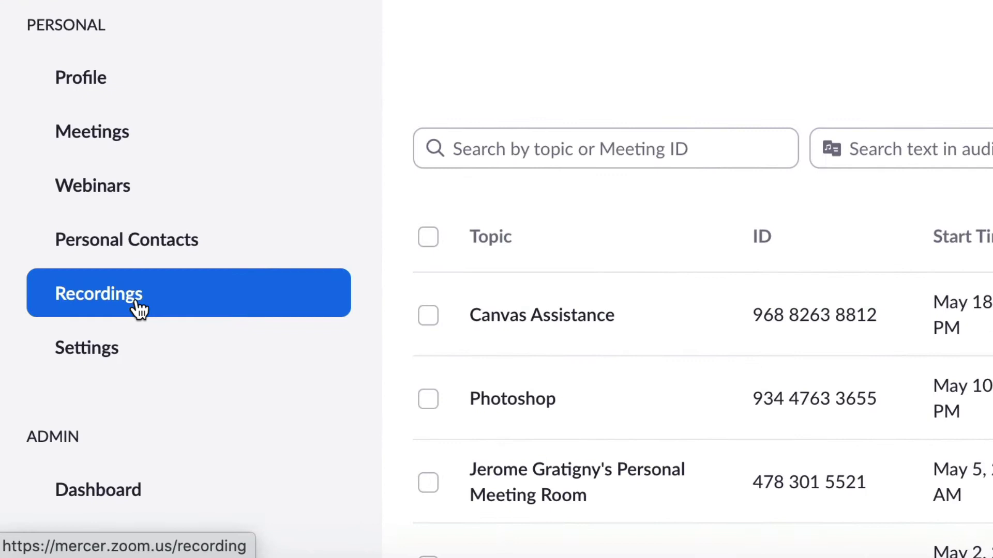
Step: Download the Canvas Assistance recording's MP4 and M4A files and drag the MP4 onto the desktop
{"action": "left_click", "coordinate": [589, 316]}
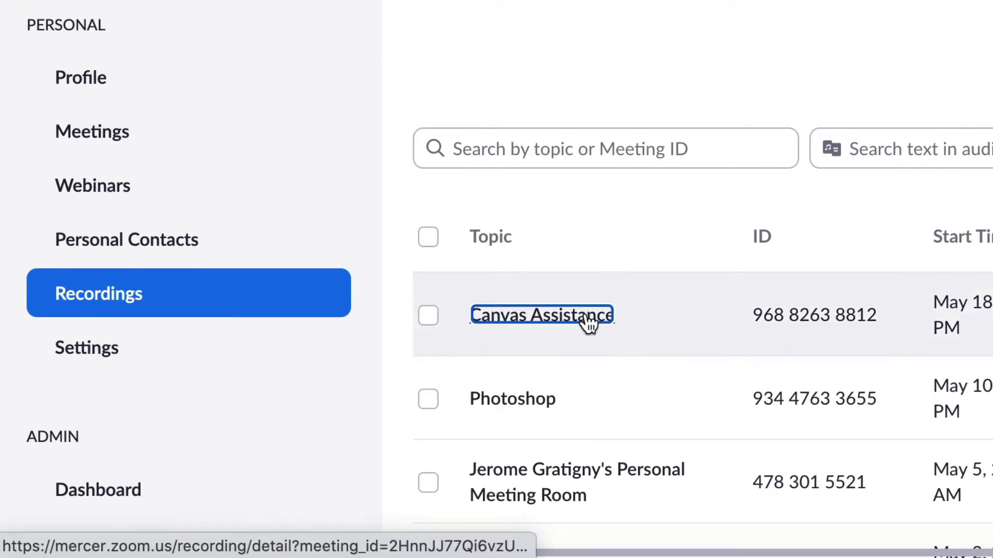
{"action": "scroll", "coordinate": [596, 393], "scroll_direction": "down", "scroll_amount": 2}
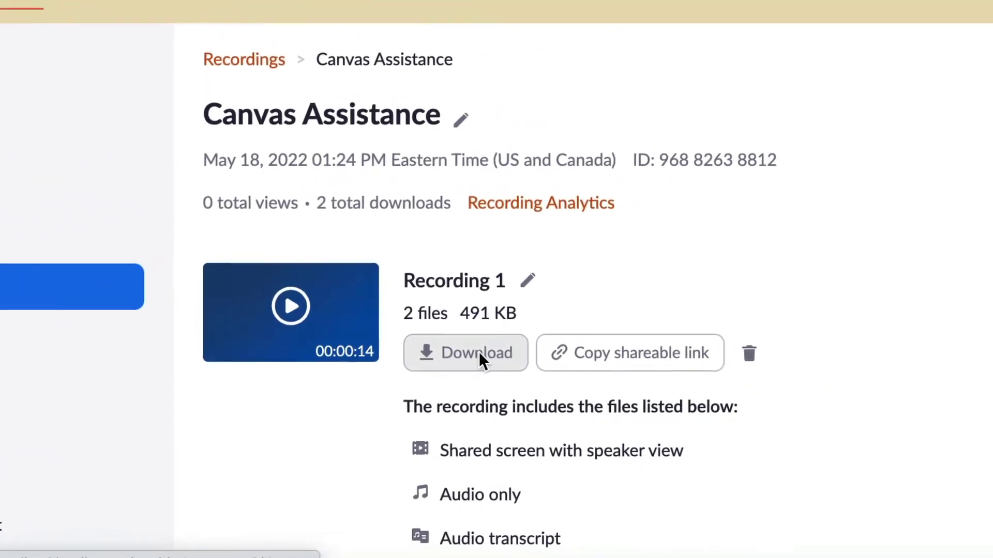
{"action": "left_click", "coordinate": [706, 331]}
{"action": "left_click", "coordinate": [770, 259]}
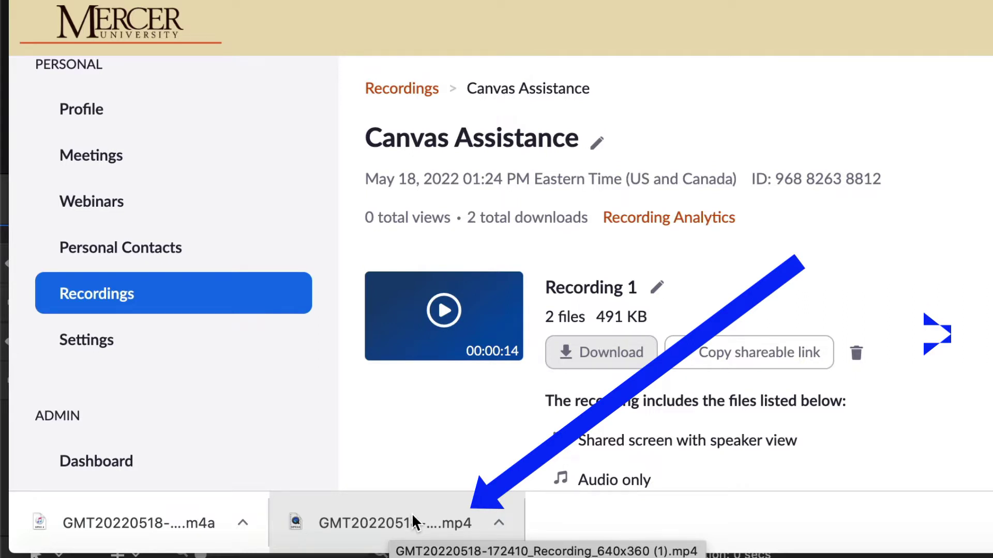
{"action": "left_click_drag", "start_coordinate": [411, 512], "coordinate": [318, 557]}
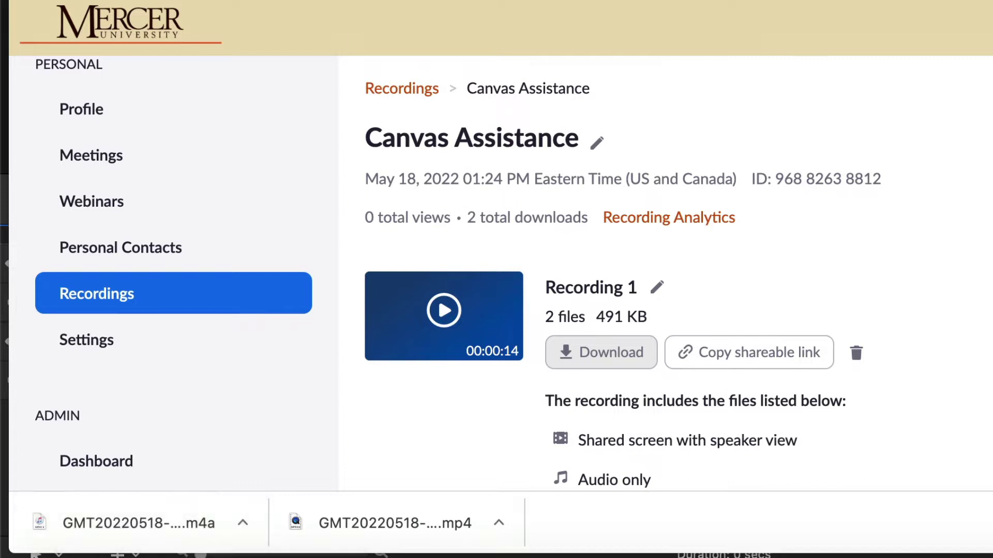
{"action": "left_click", "coordinate": [362, 1]}
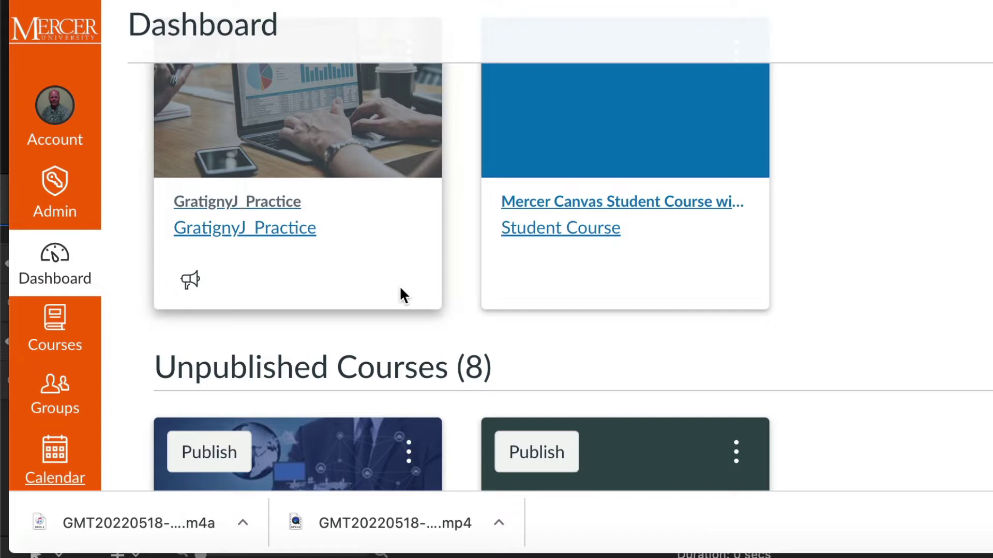
{"action": "left_click", "coordinate": [283, 215]}
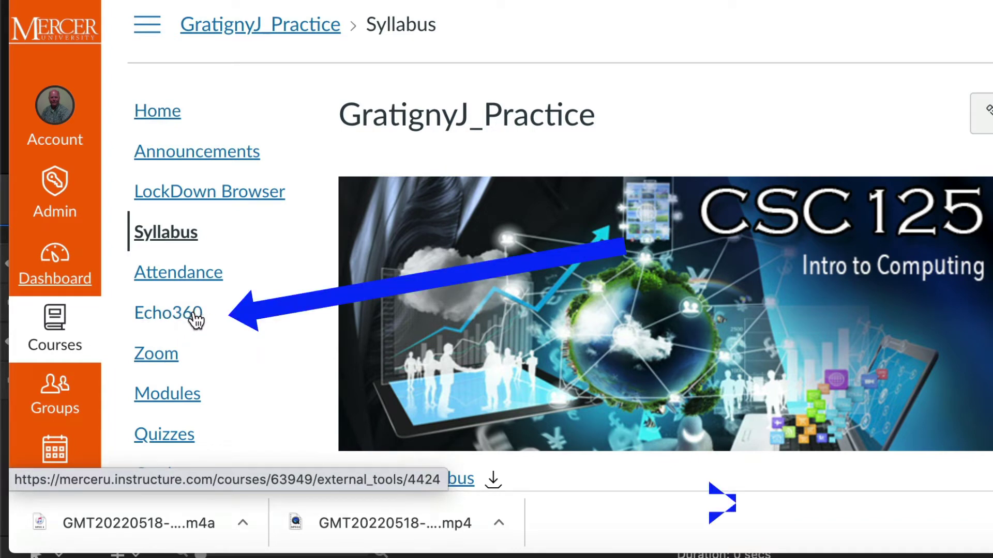
{"action": "left_click", "coordinate": [196, 319]}
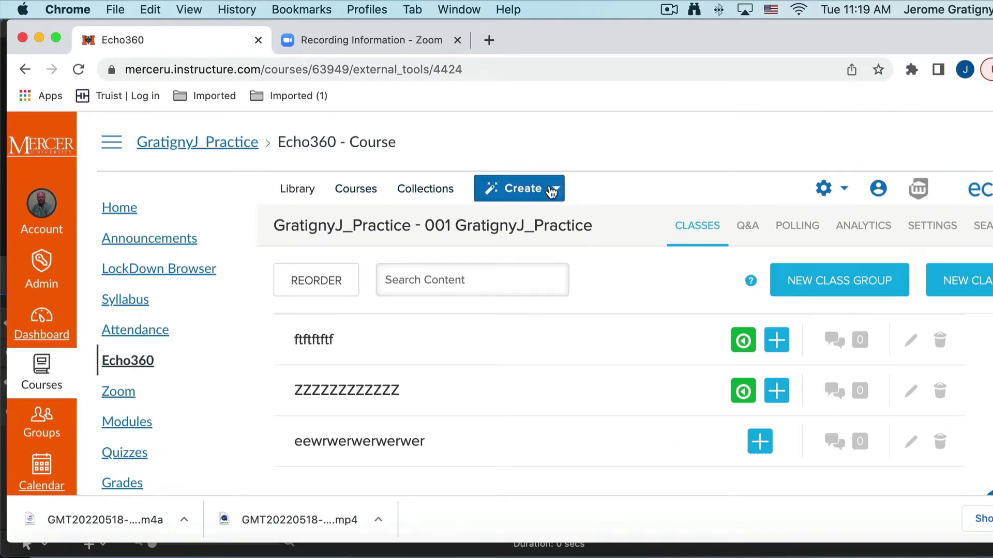
Step: Upload the desktop MP4 recording through Create > Upload Media
{"action": "left_click", "coordinate": [557, 192]}
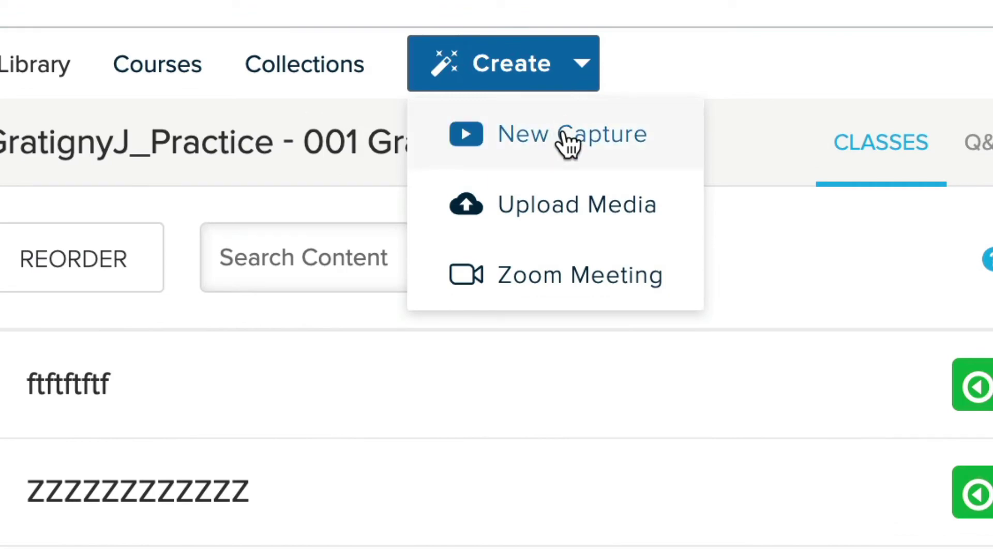
{"action": "left_click", "coordinate": [558, 227]}
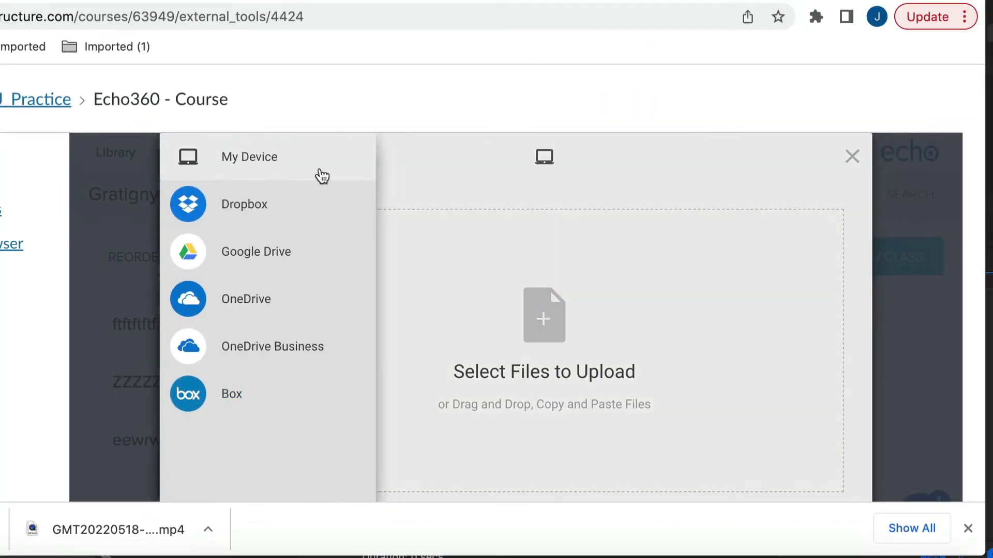
{"action": "left_click_drag", "start_coordinate": [579, 1], "coordinate": [603, 12]}
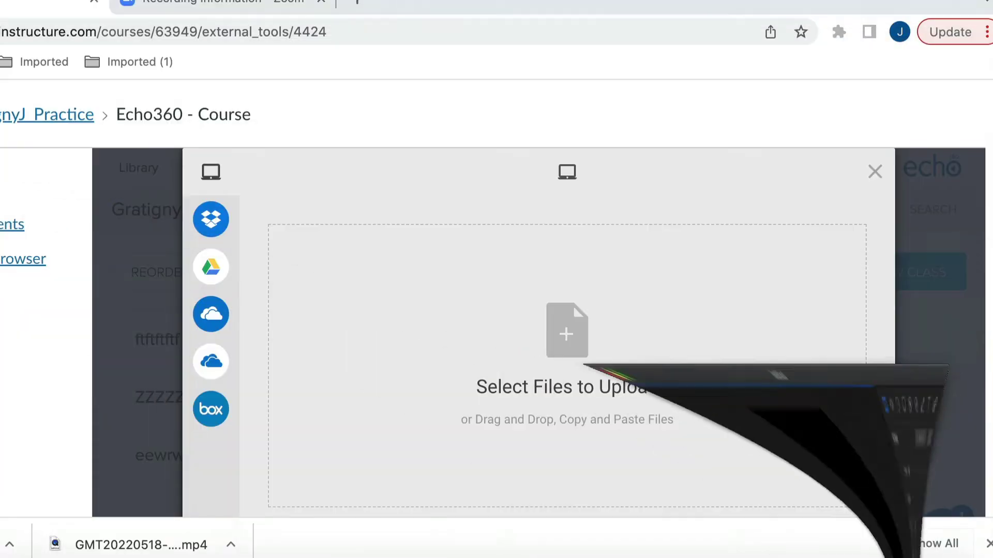
{"action": "left_click_drag", "start_coordinate": [594, 6], "coordinate": [468, 0]}
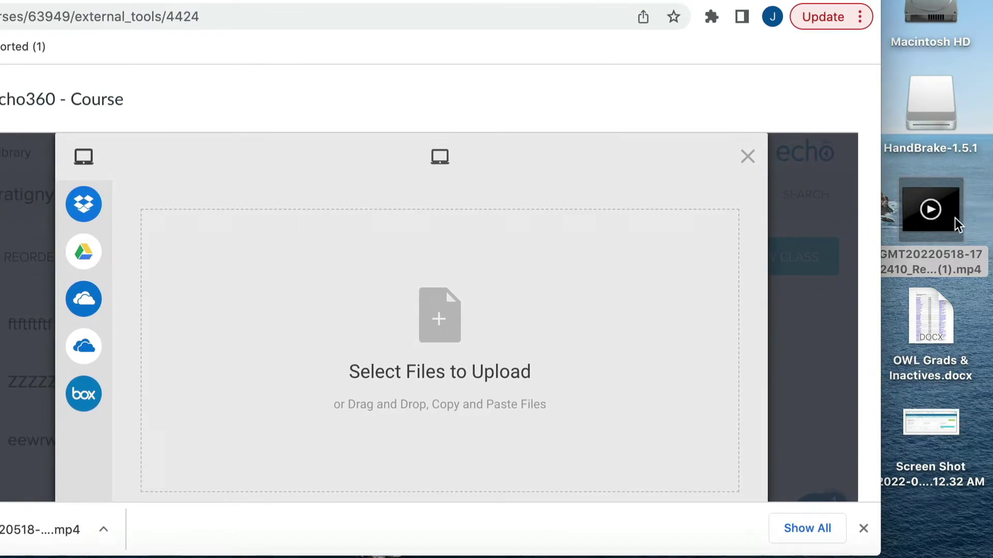
{"action": "left_click_drag", "start_coordinate": [956, 223], "coordinate": [396, 354]}
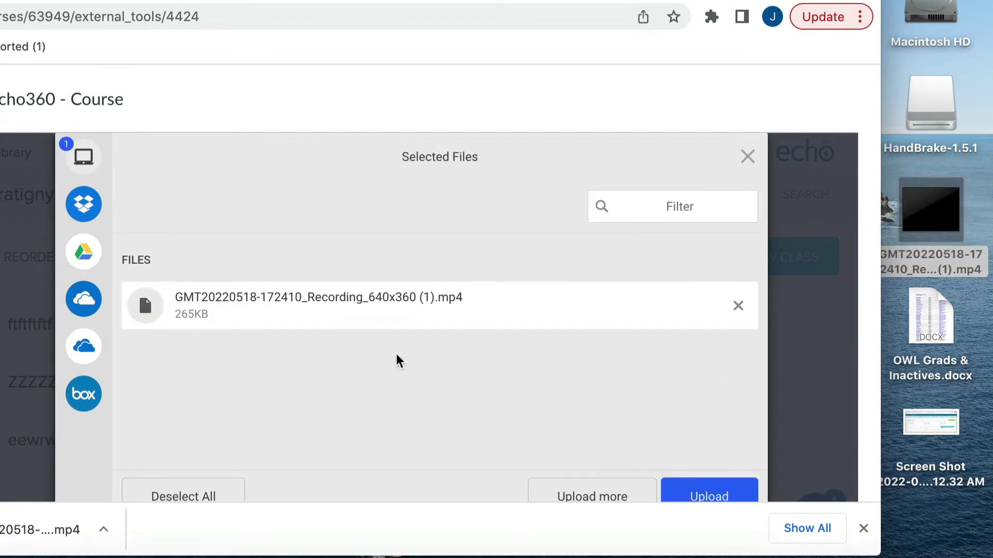
{"action": "left_click", "coordinate": [713, 495]}
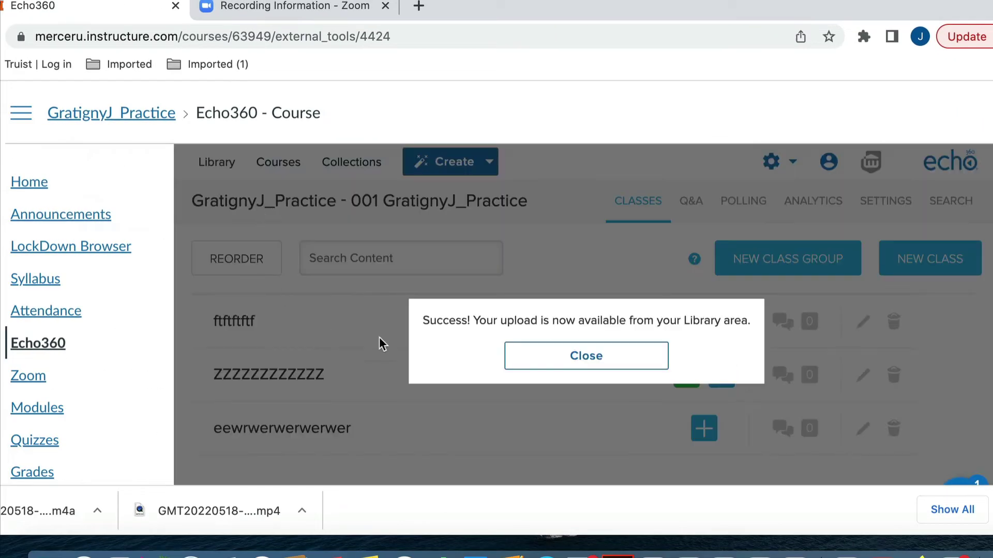
Step: Close the upload success message, then cancel adding a video to the third class
{"action": "left_click", "coordinate": [588, 369]}
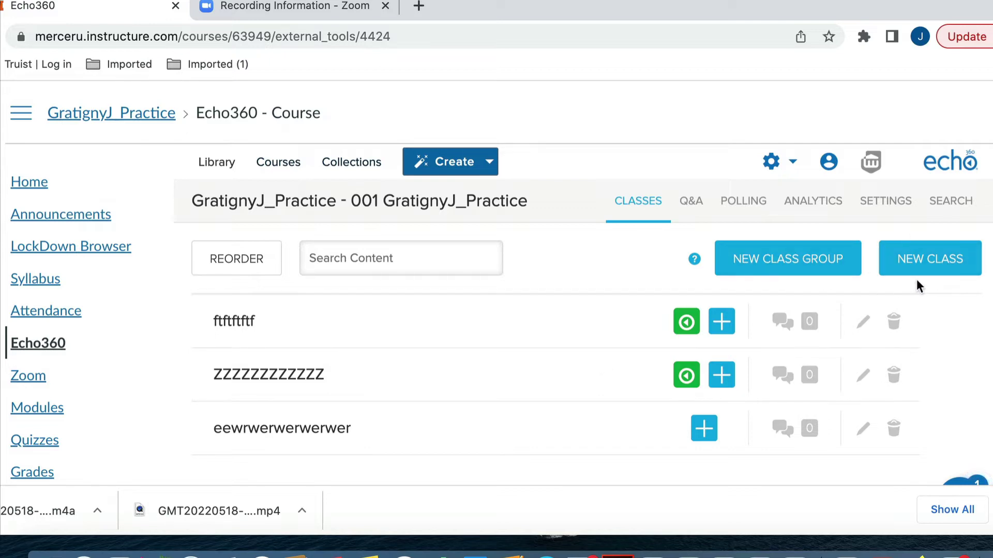
{"action": "left_click", "coordinate": [703, 428]}
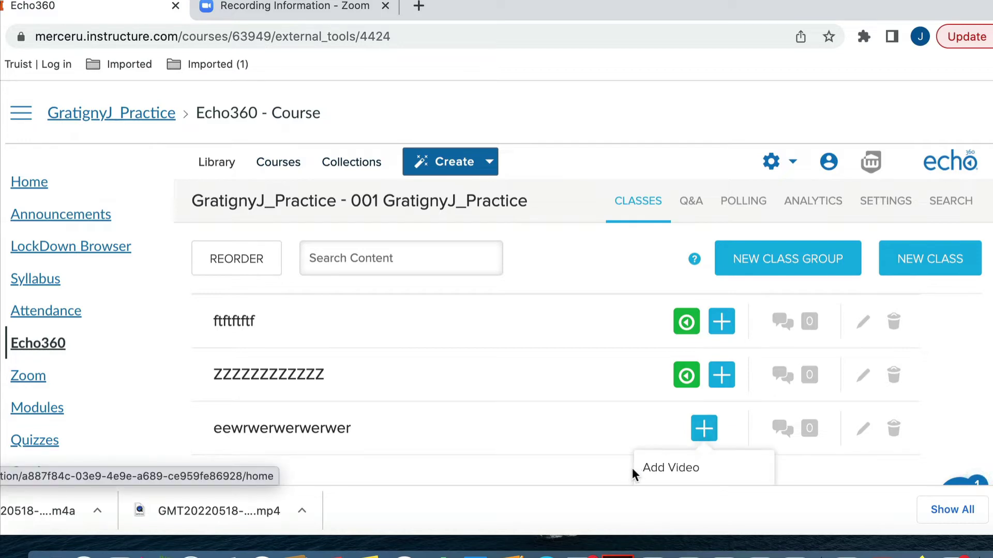
{"action": "scroll", "coordinate": [593, 425], "scroll_direction": "down", "scroll_amount": 2}
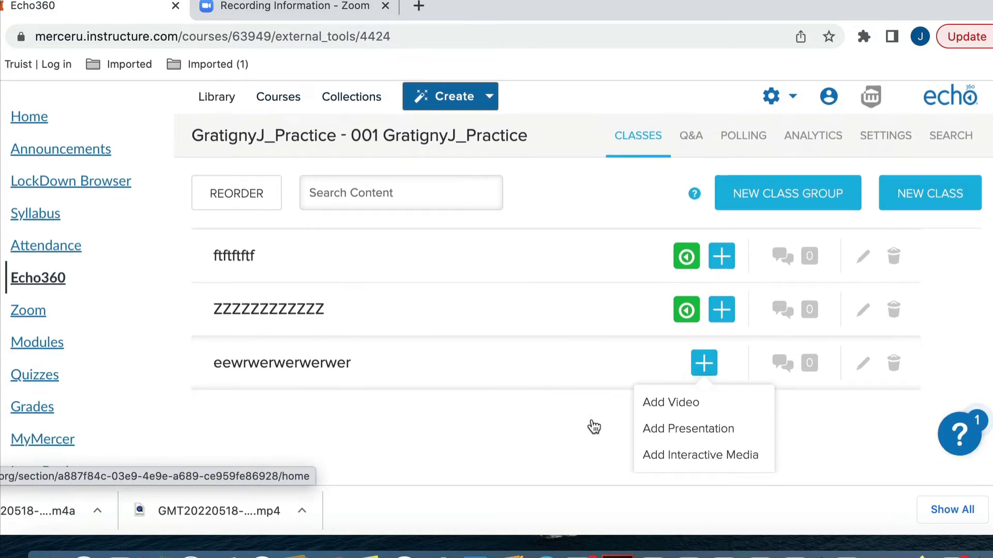
{"action": "left_click", "coordinate": [685, 405]}
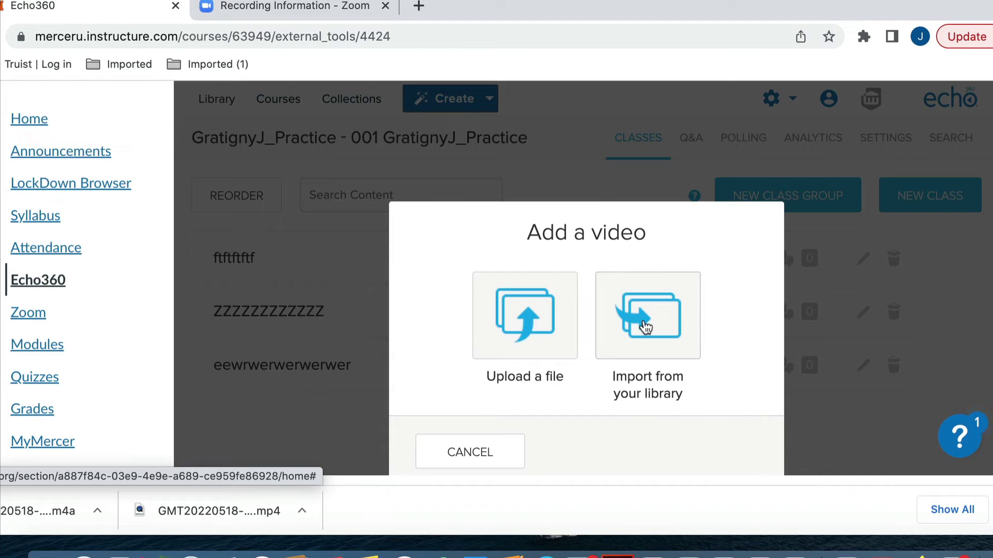
{"action": "left_click", "coordinate": [469, 454]}
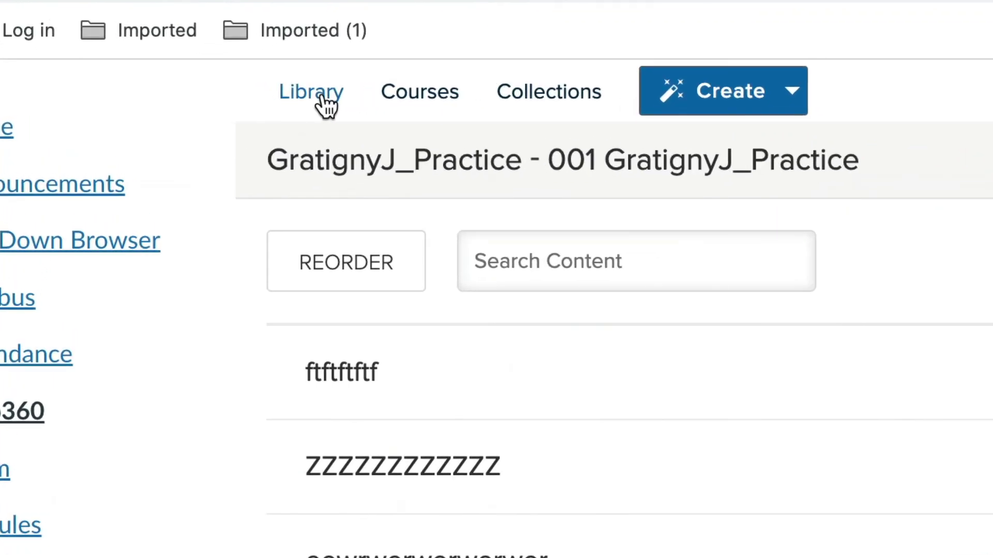
{"action": "left_click", "coordinate": [324, 105]}
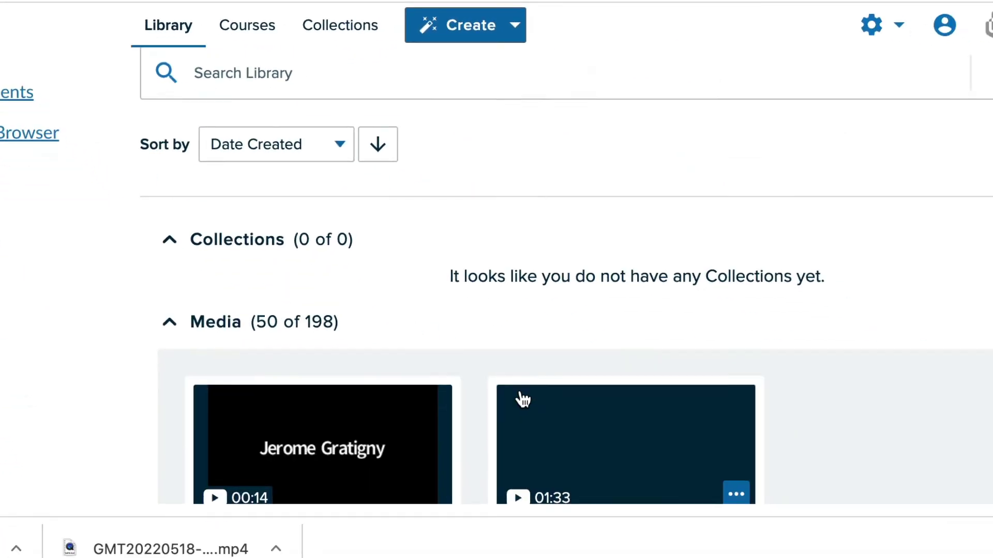
{"action": "scroll", "coordinate": [523, 399], "scroll_direction": "down", "scroll_amount": 5}
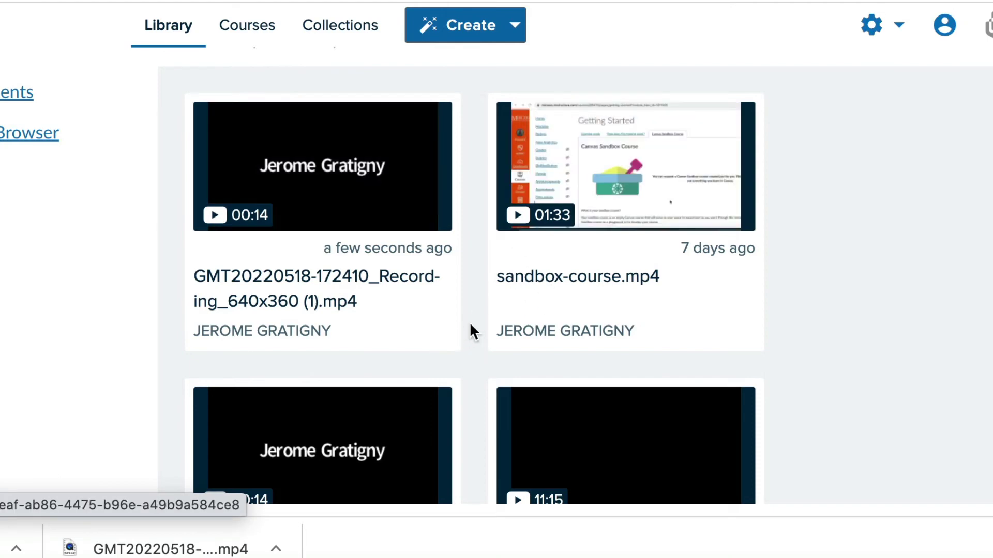
{"action": "scroll", "coordinate": [469, 331], "scroll_direction": "up", "scroll_amount": 5}
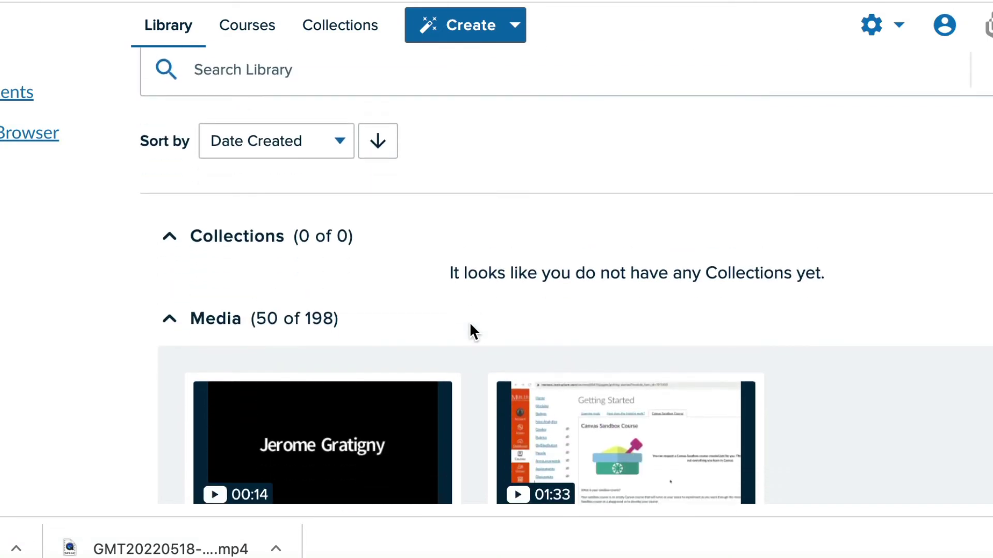
{"action": "scroll", "coordinate": [485, 307], "scroll_direction": "down", "scroll_amount": 6}
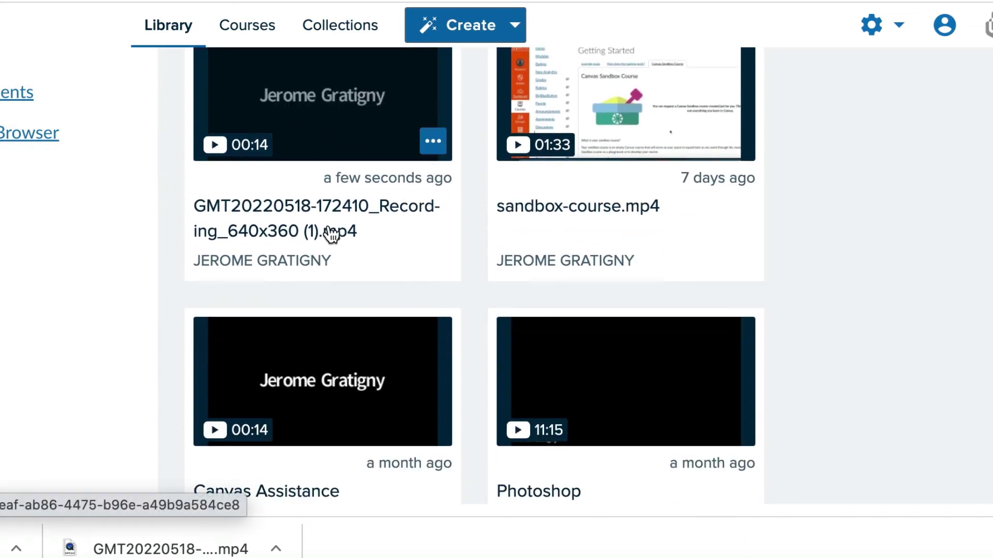
{"action": "scroll", "coordinate": [331, 233], "scroll_direction": "up", "scroll_amount": 1}
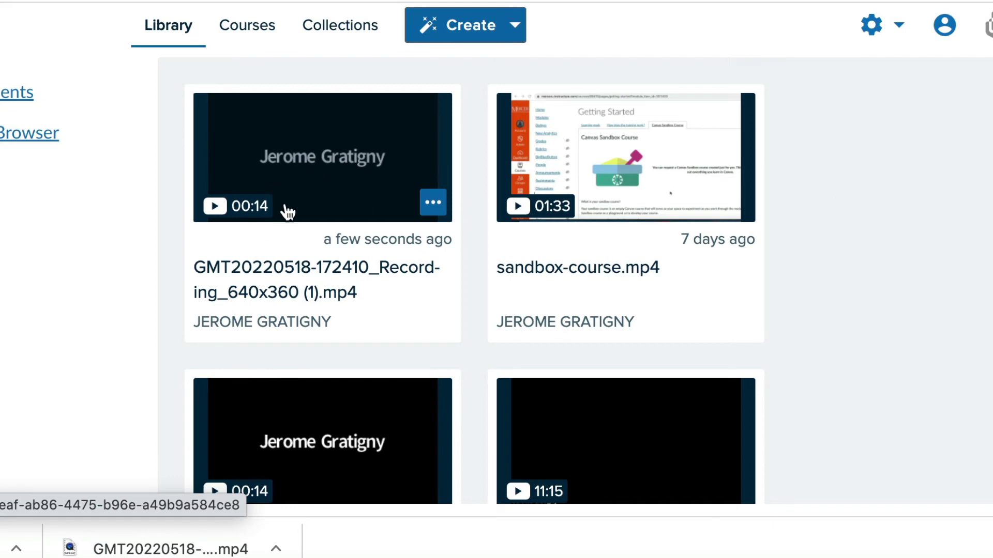
{"action": "left_click", "coordinate": [364, 185]}
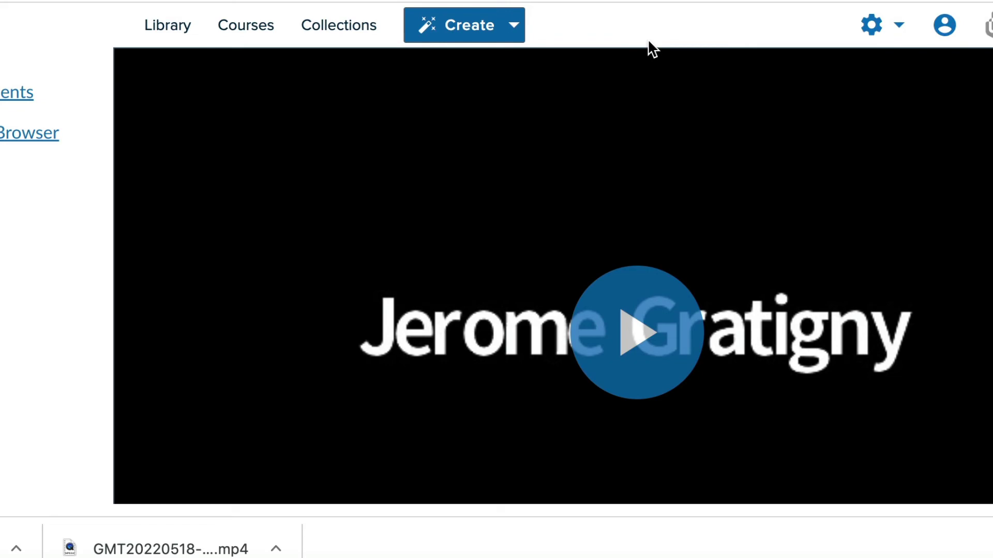
Step: In Account Settings > Zoom Settings, toggle 'Automatically copy Zoom recordings to Echo360' off and back on
{"action": "left_click", "coordinate": [900, 27]}
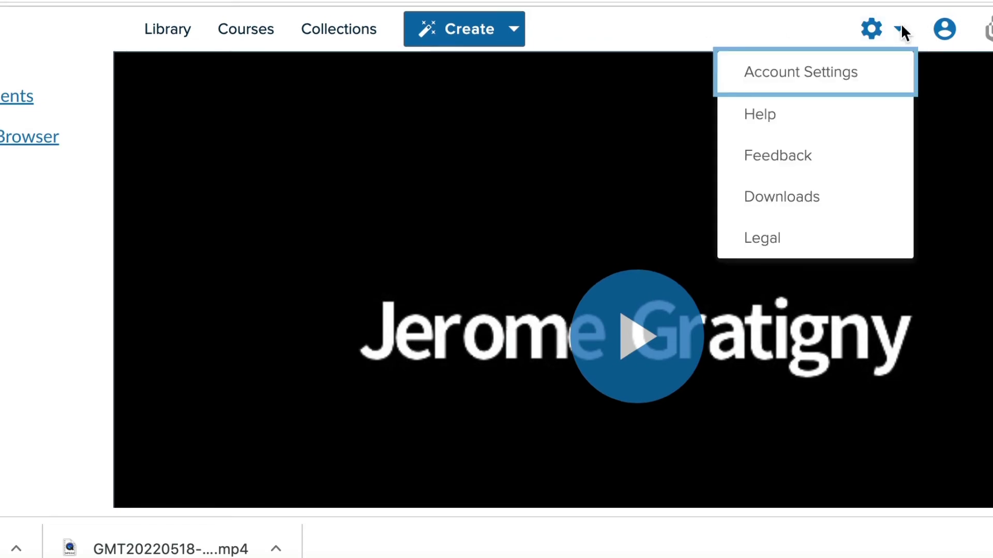
{"action": "left_click", "coordinate": [816, 75]}
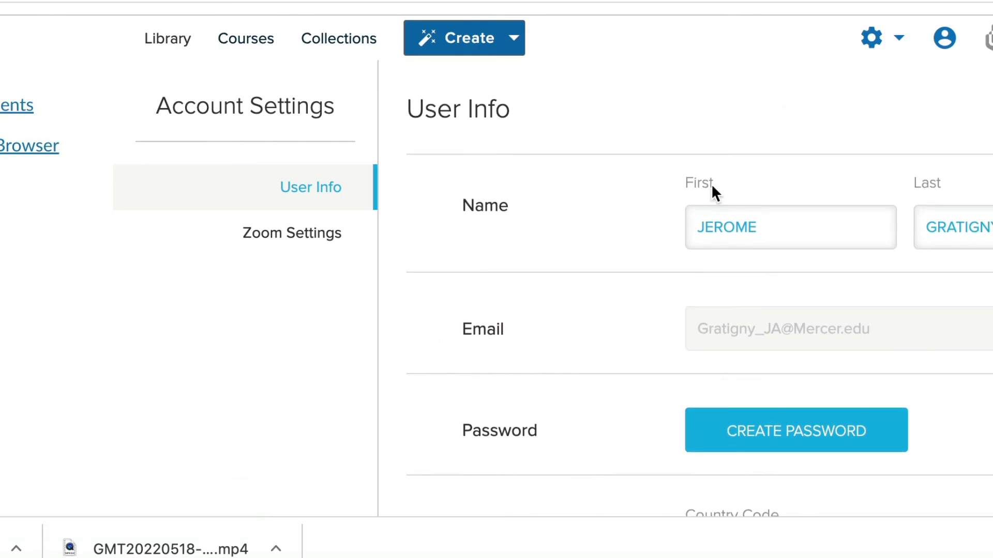
{"action": "left_click", "coordinate": [319, 239]}
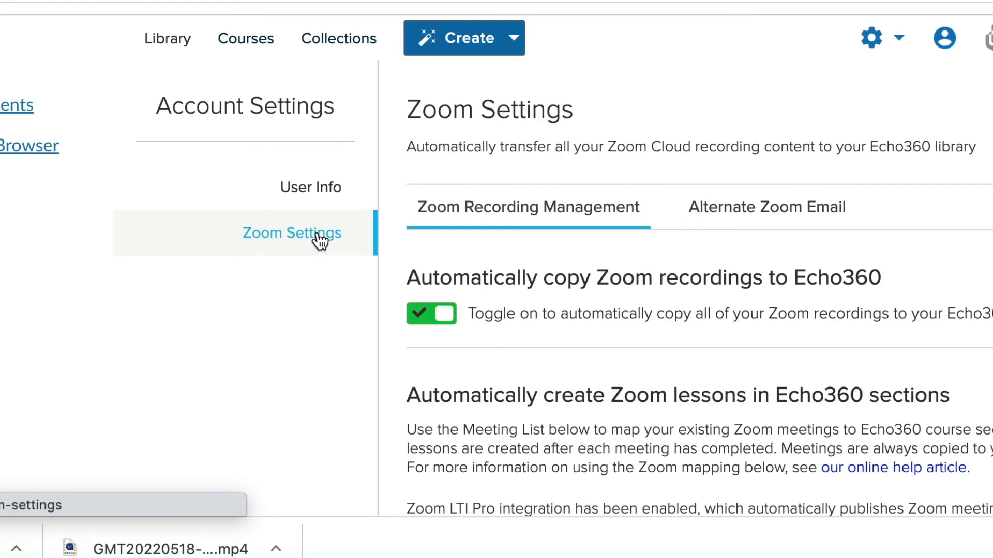
{"action": "left_click", "coordinate": [445, 326]}
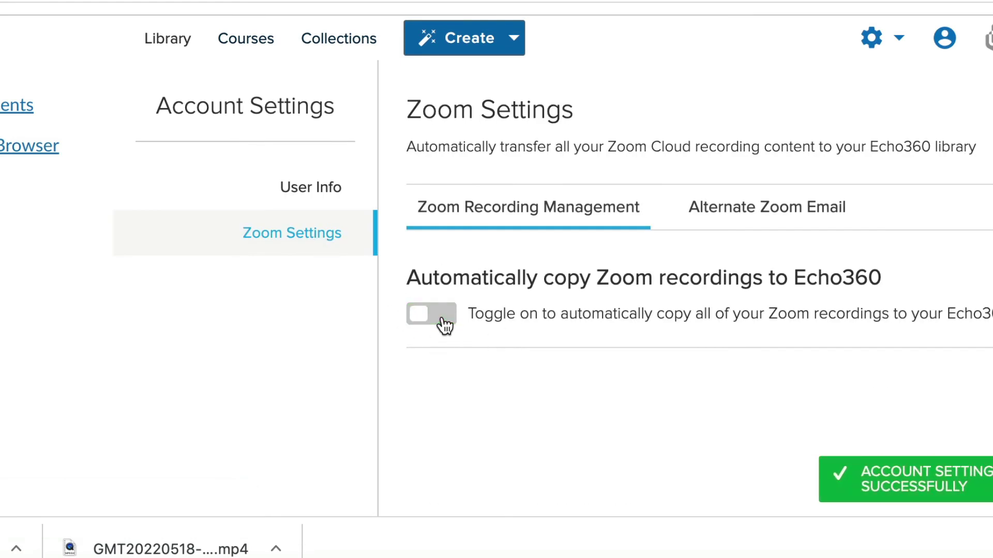
{"action": "left_click", "coordinate": [445, 326]}
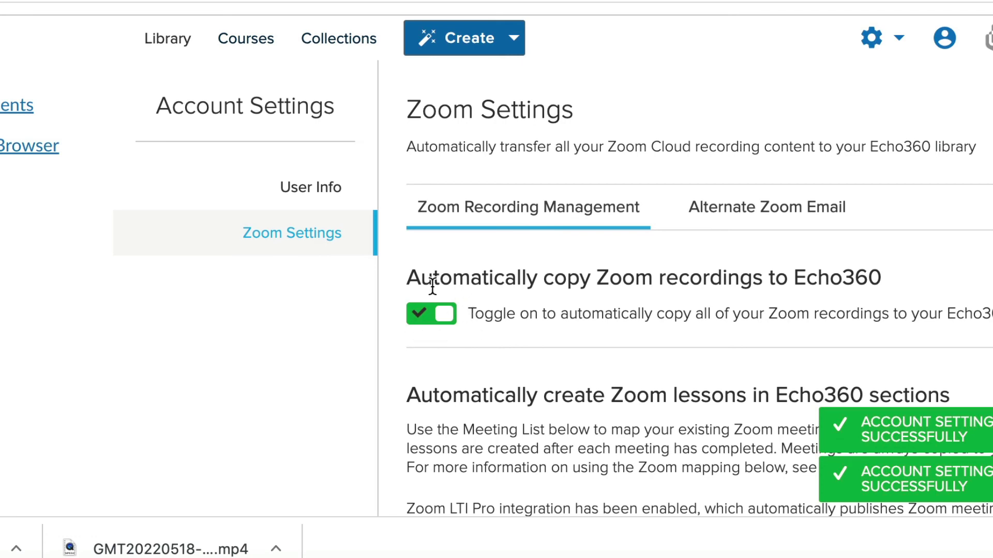